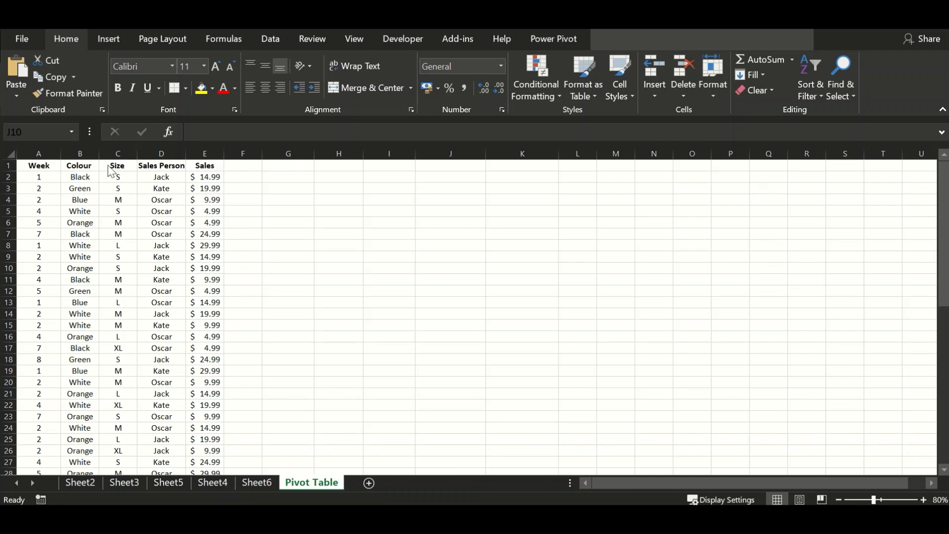
Format the sales data in A1:E56 as a table with headers, using the first light table style.
{"action": "left_click", "coordinate": [158, 166]}
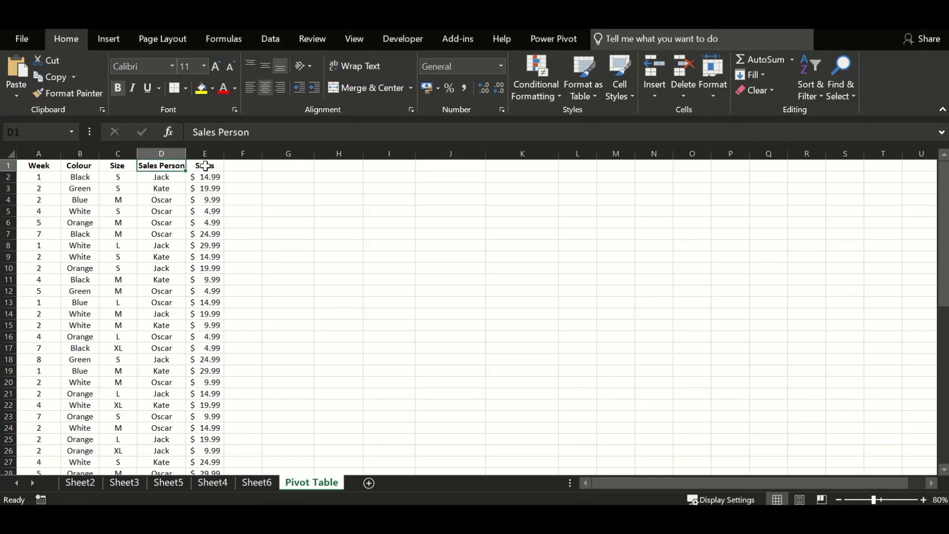
{"action": "left_click", "coordinate": [211, 166]}
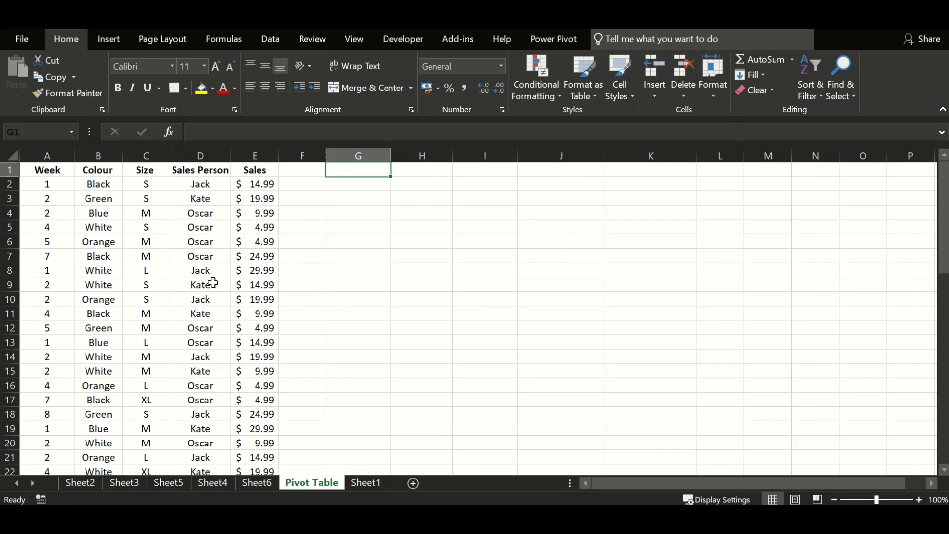
{"action": "left_click_drag", "start_coordinate": [55, 170], "coordinate": [257, 429]}
{"action": "left_click", "coordinate": [590, 98]}
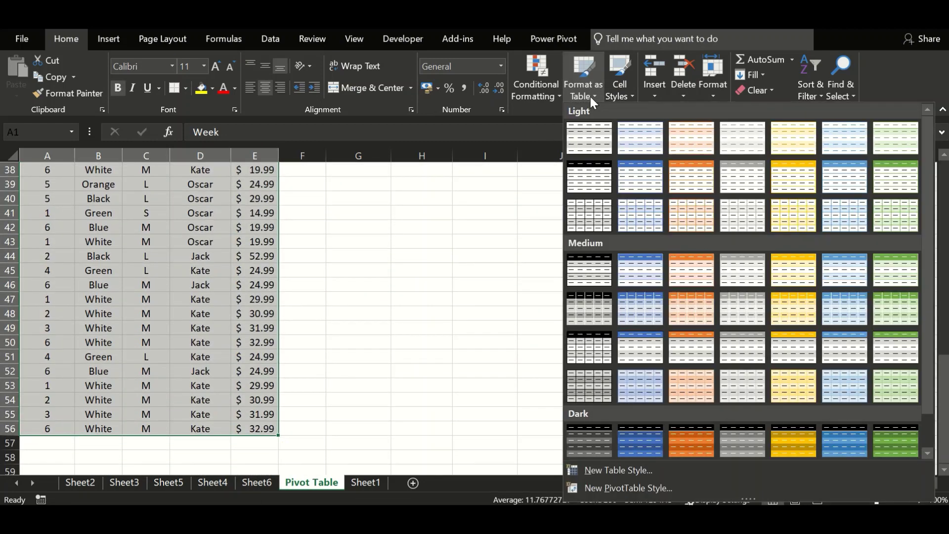
{"action": "left_click", "coordinate": [589, 137]}
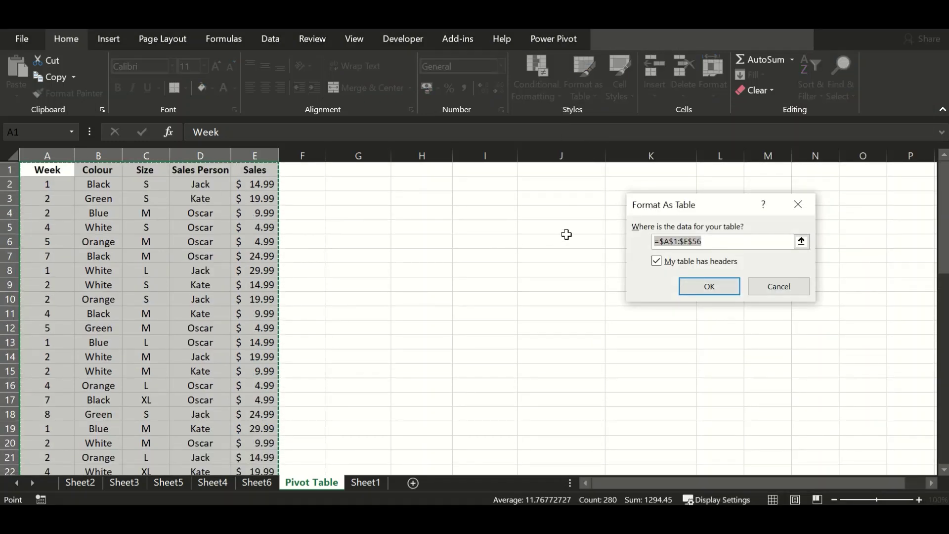
{"action": "left_click", "coordinate": [705, 287]}
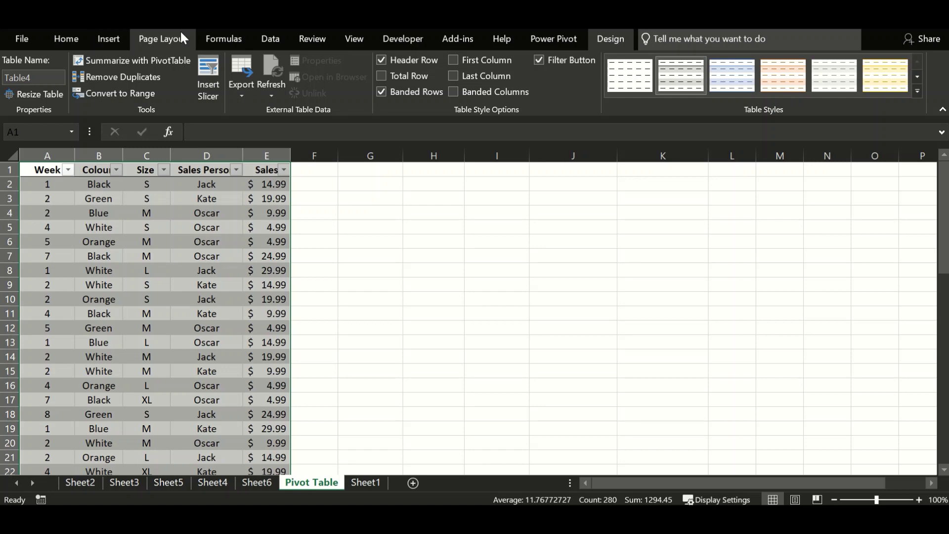
Summarize the table with a PivotTable placed on the existing Pivot Table worksheet at cell G1.
{"action": "left_click", "coordinate": [160, 59]}
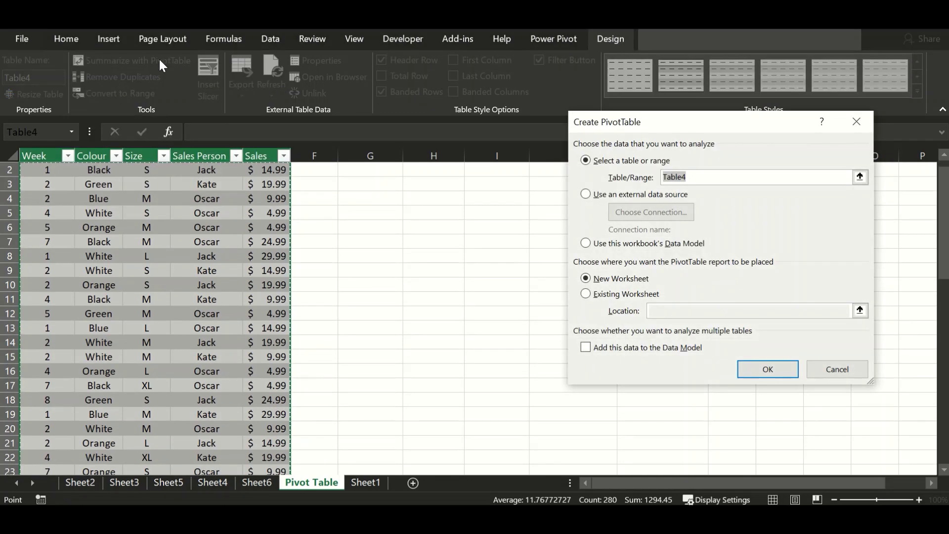
{"action": "scroll", "coordinate": [438, 256], "scroll_direction": "up", "scroll_amount": 1}
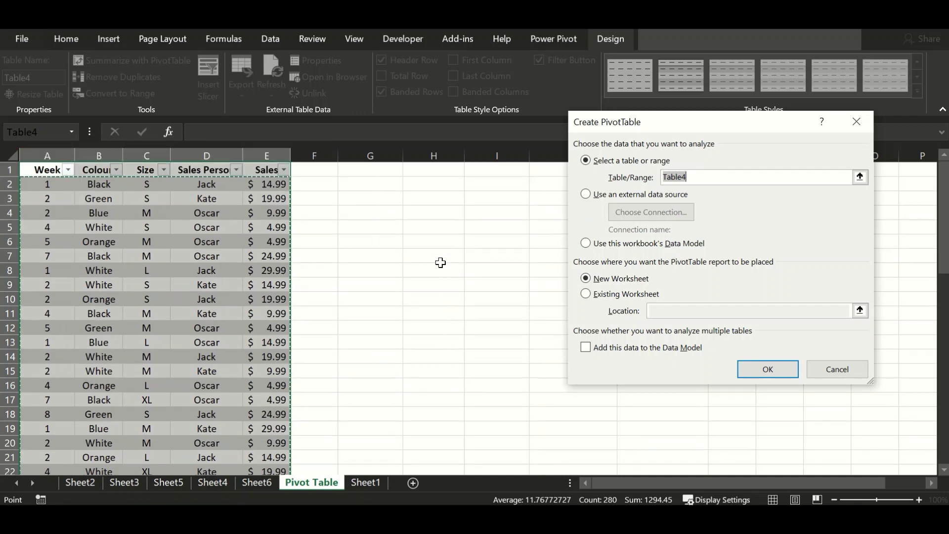
{"action": "left_click", "coordinate": [629, 296]}
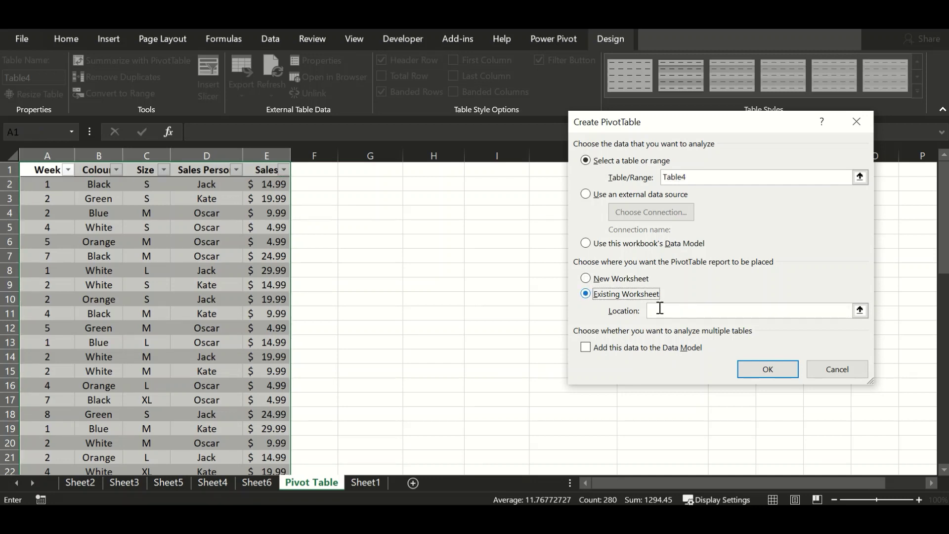
{"action": "left_click", "coordinate": [388, 170]}
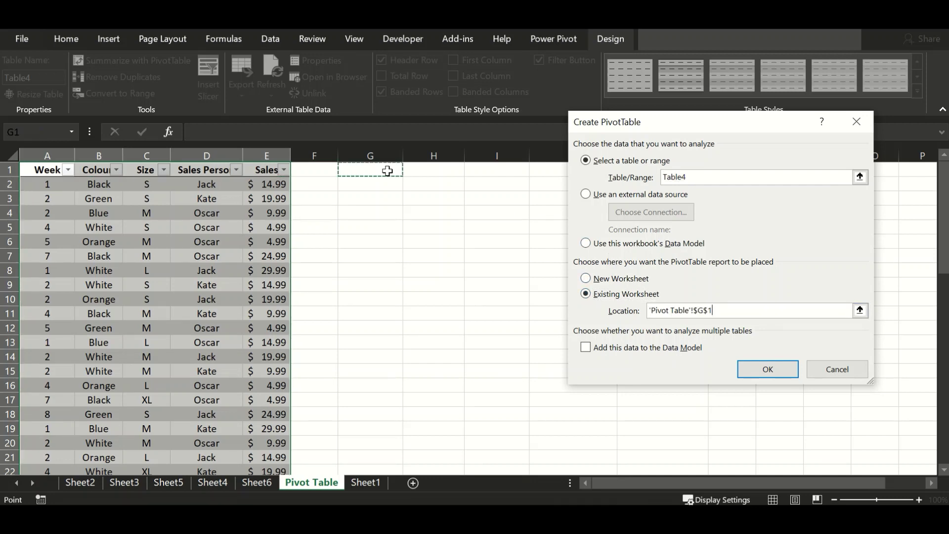
{"action": "left_click", "coordinate": [755, 372]}
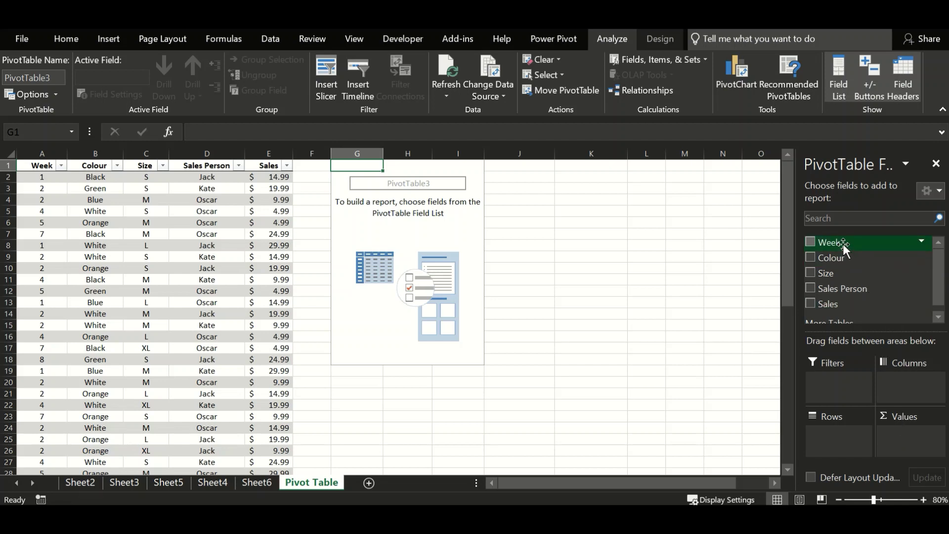
Set up the PivotTable with Week as rows and the sum of Sales as values.
{"action": "left_click_drag", "start_coordinate": [843, 244], "coordinate": [846, 435]}
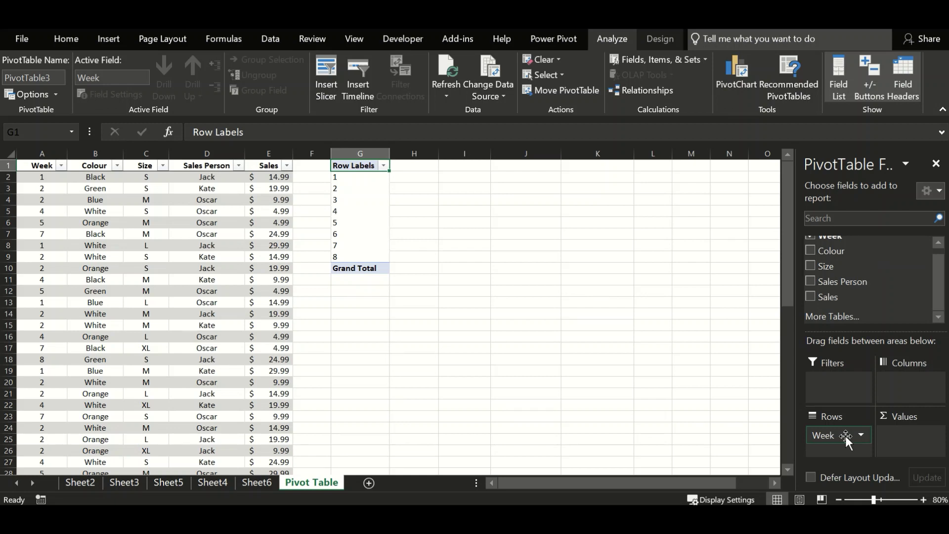
{"action": "left_click_drag", "start_coordinate": [842, 295], "coordinate": [920, 432]}
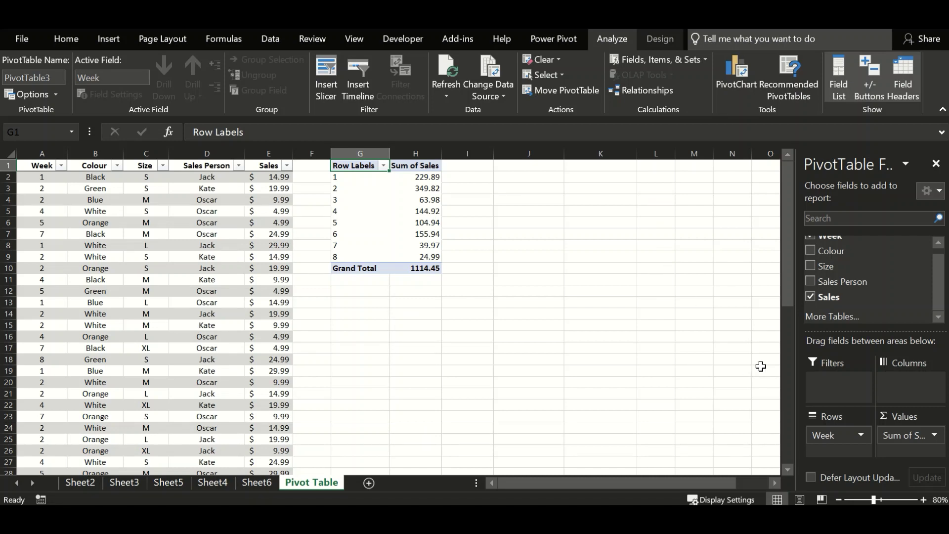
Replace Week with Sales Person in the PivotTable rows and add Size as columns.
{"action": "mouse_move", "coordinate": [837, 433]}
{"action": "left_mouse_down"}
{"action": "mouse_move", "coordinate": [858, 286]}
{"action": "mouse_move", "coordinate": [847, 280]}
{"action": "mouse_move", "coordinate": [850, 445]}
{"action": "left_mouse_up"}
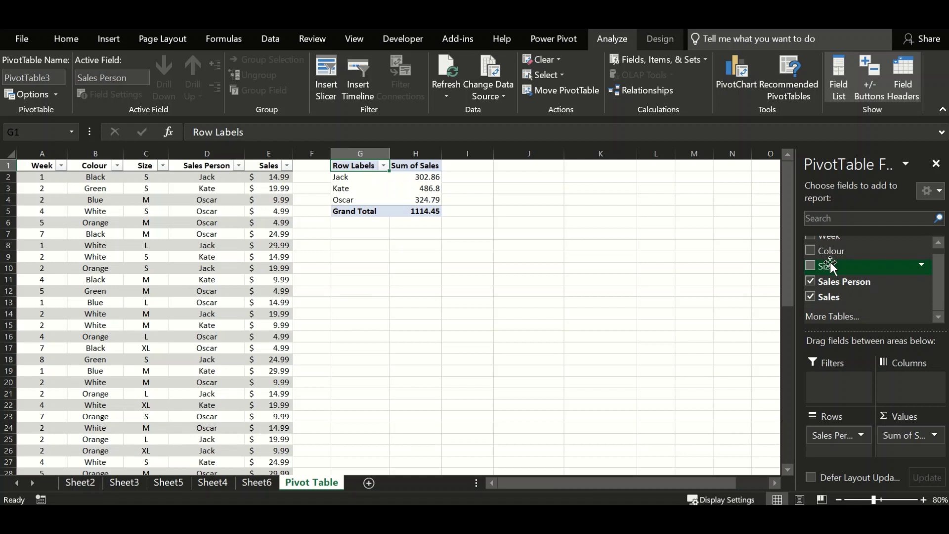
{"action": "left_click_drag", "start_coordinate": [829, 265], "coordinate": [904, 378]}
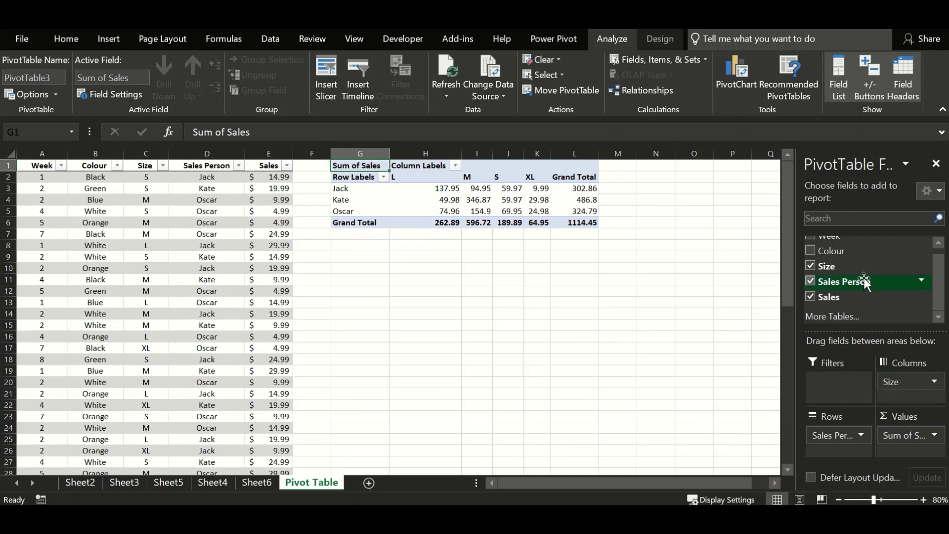
Add Week as a report filter to the PivotTable and filter it to show only week 4.
{"action": "scroll", "coordinate": [851, 270], "scroll_direction": "up", "scroll_amount": 1}
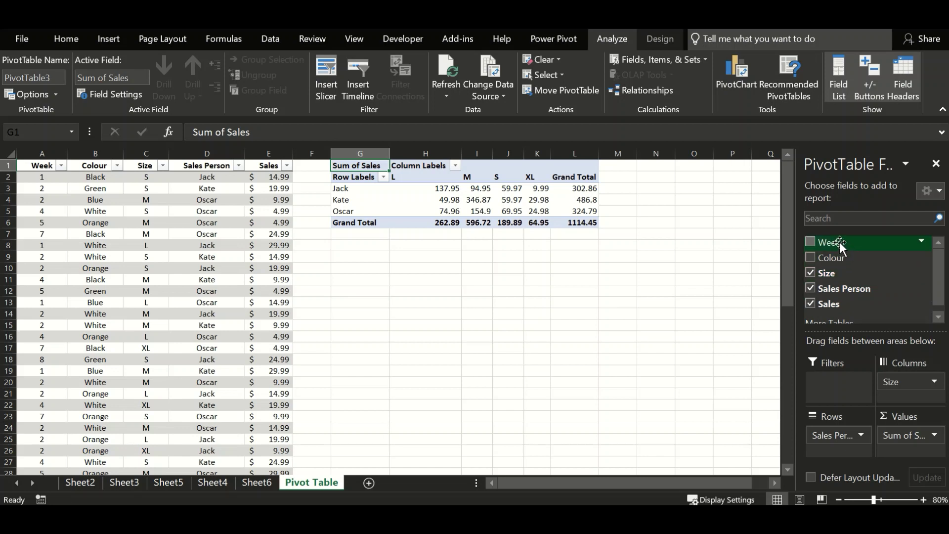
{"action": "left_click_drag", "start_coordinate": [839, 242], "coordinate": [834, 375]}
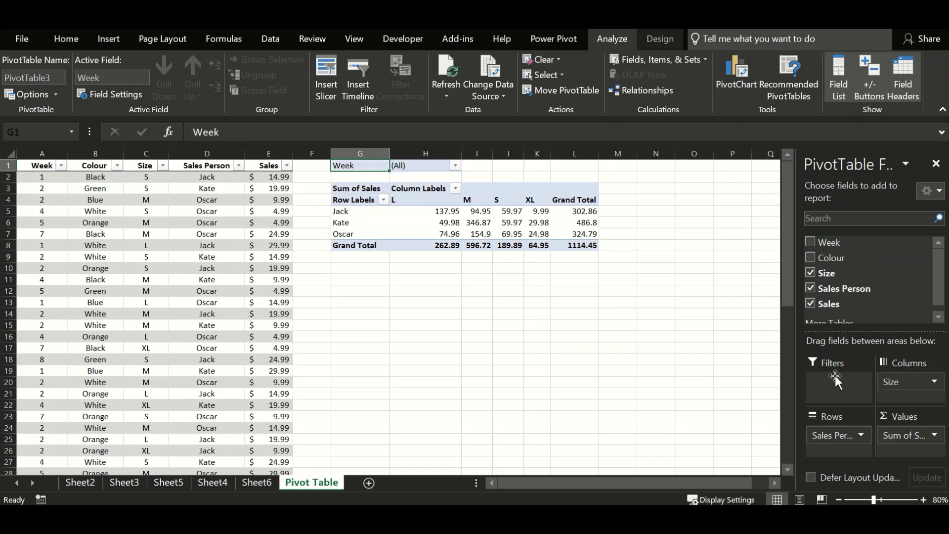
{"action": "left_click", "coordinate": [454, 165]}
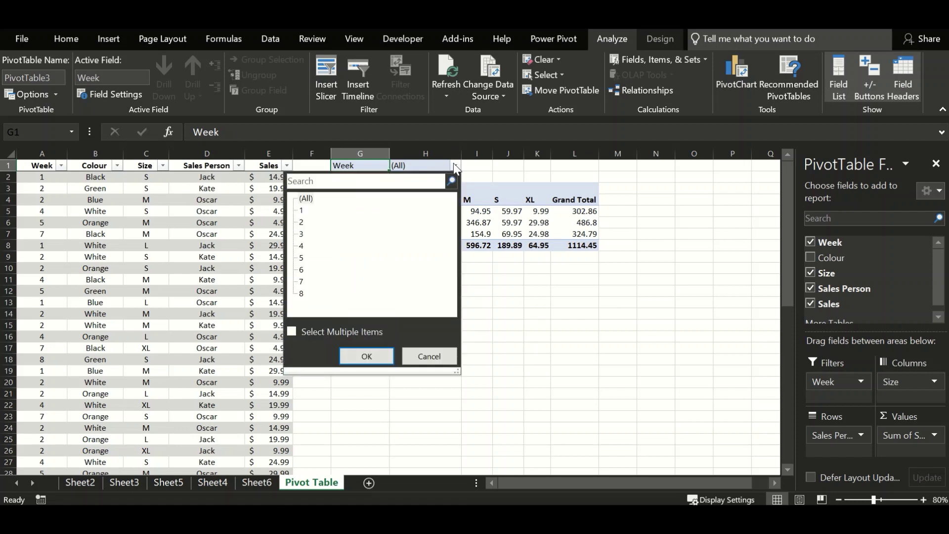
{"action": "left_click", "coordinate": [316, 331]}
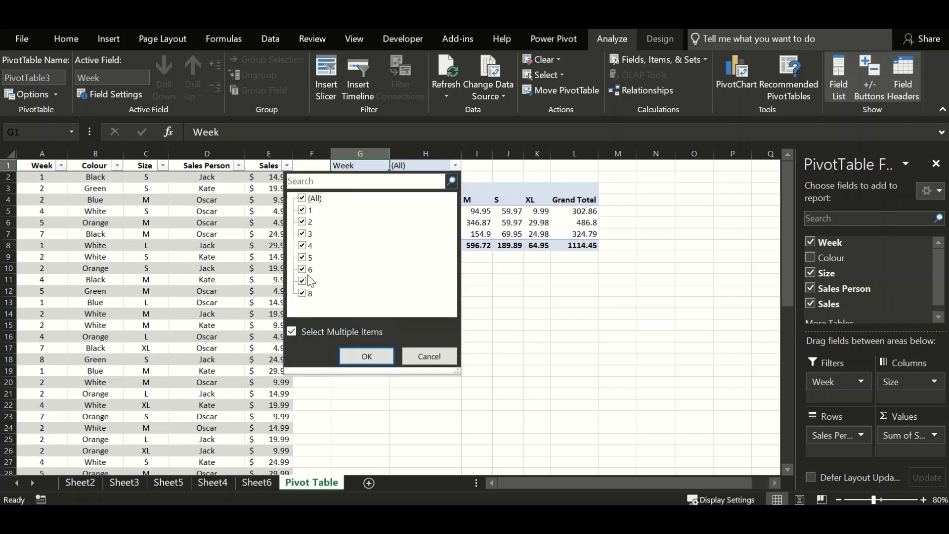
{"action": "left_click", "coordinate": [304, 199]}
{"action": "left_click", "coordinate": [302, 246]}
{"action": "left_click", "coordinate": [362, 354]}
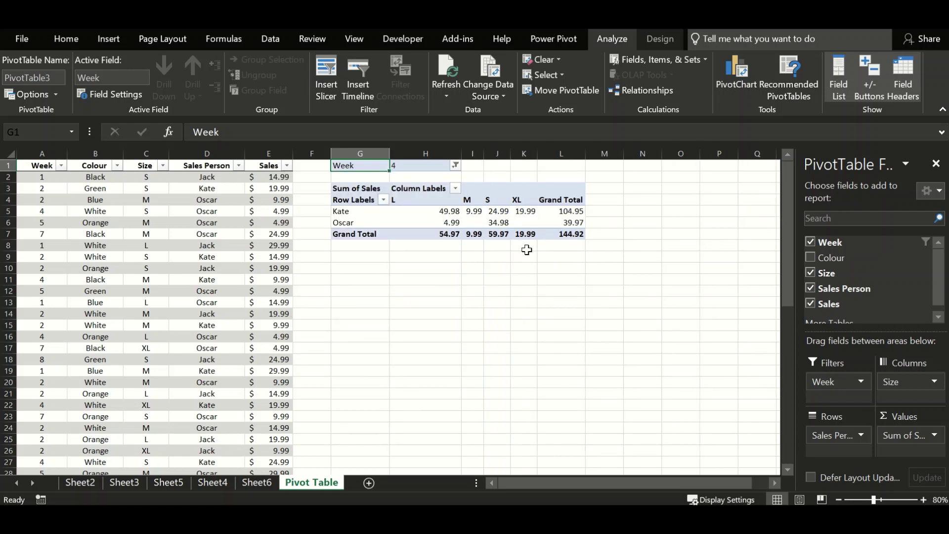
{"action": "mouse_move", "coordinate": [573, 209]}
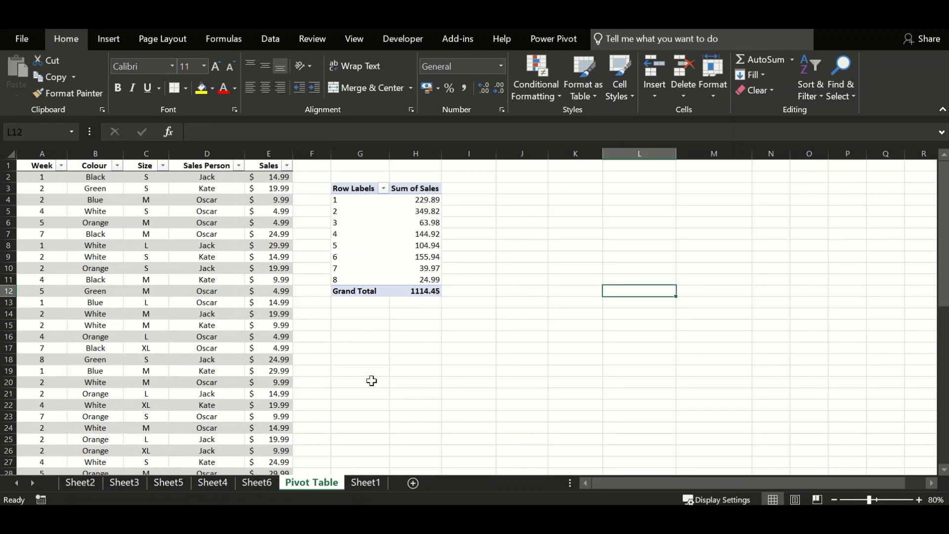
Copy the week 9 rows A2:E5 from Sheet1 and paste them directly below the Pivot Table sheet's data table, starting at A57.
{"action": "scroll", "coordinate": [335, 362], "scroll_direction": "down", "scroll_amount": 2}
{"action": "scroll", "coordinate": [370, 461], "scroll_direction": "down", "scroll_amount": 5}
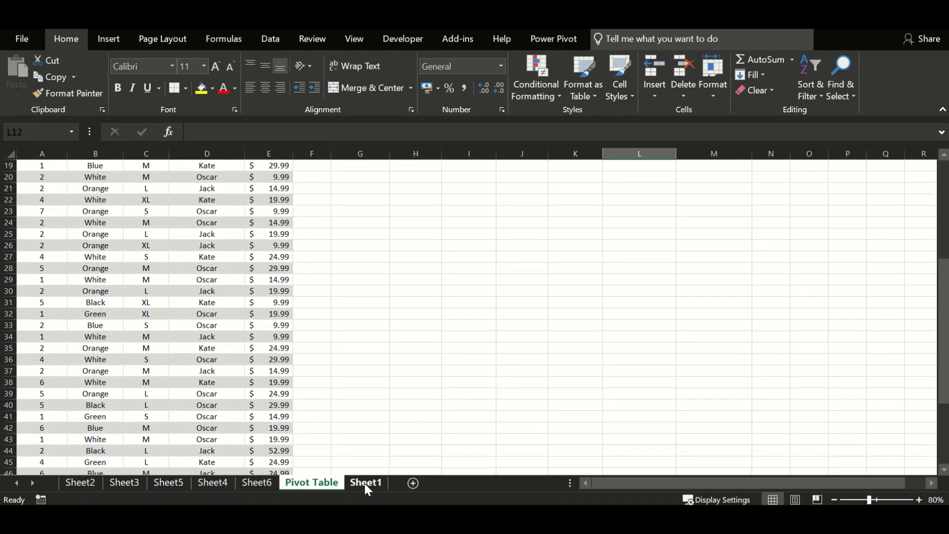
{"action": "left_click", "coordinate": [365, 484]}
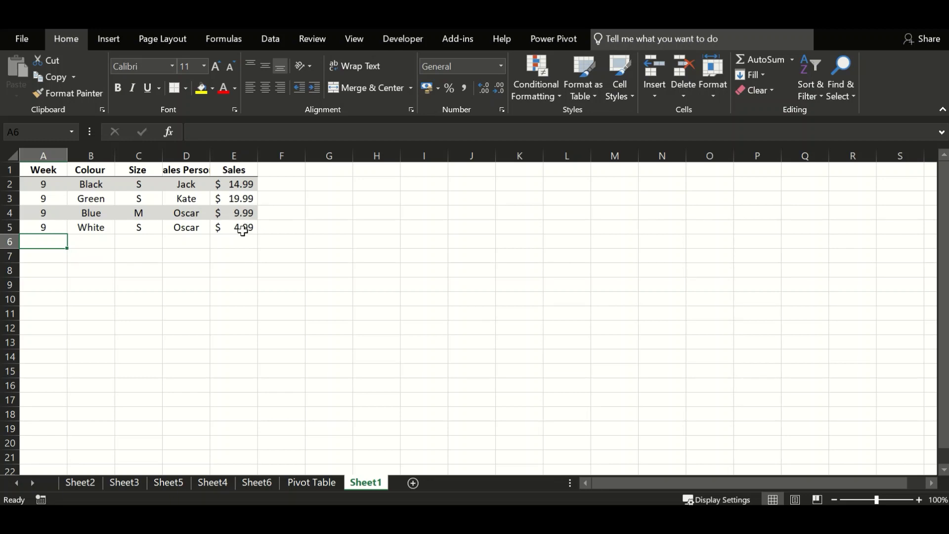
{"action": "left_click_drag", "start_coordinate": [243, 231], "coordinate": [38, 183]}
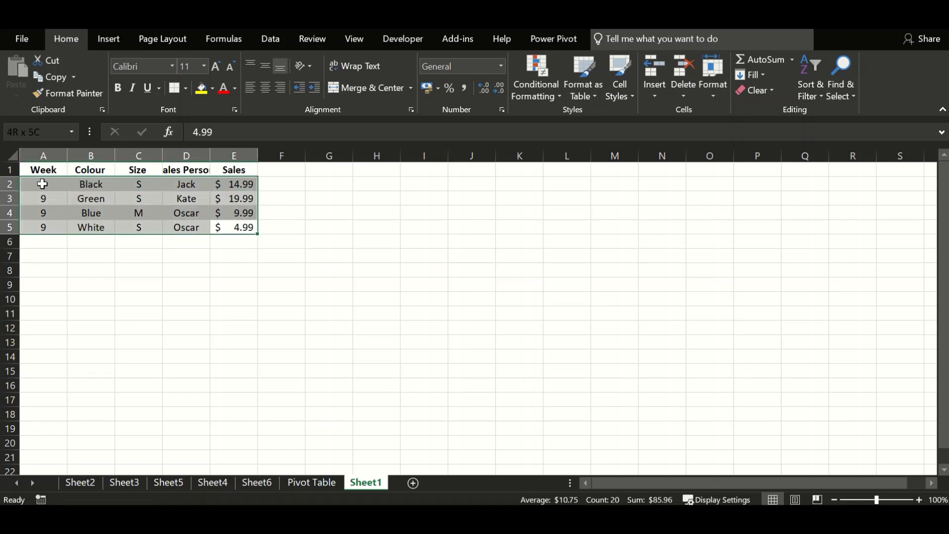
{"action": "key", "text": "ctrl+c"}
{"action": "left_click", "coordinate": [326, 483]}
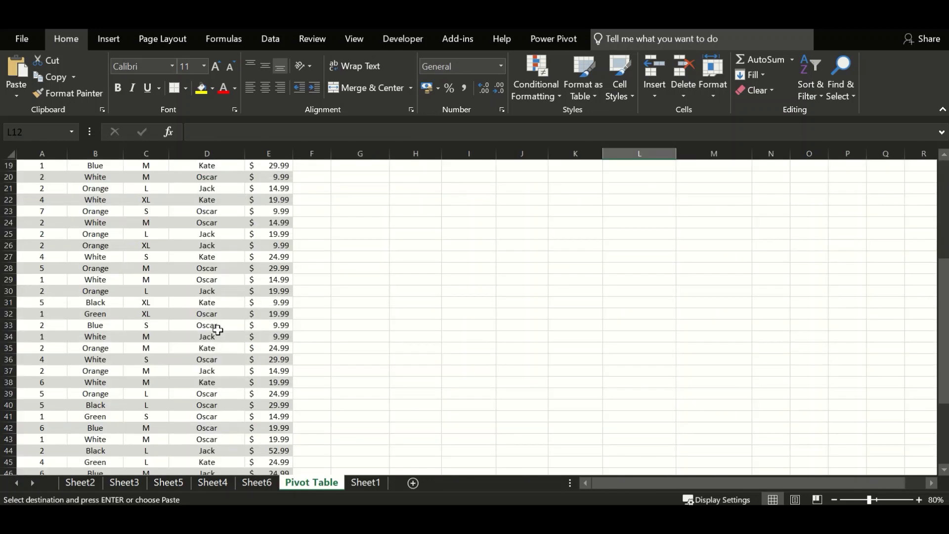
{"action": "scroll", "coordinate": [213, 316], "scroll_direction": "down", "scroll_amount": 4}
{"action": "scroll", "coordinate": [213, 316], "scroll_direction": "down", "scroll_amount": 4}
{"action": "left_click", "coordinate": [50, 290]}
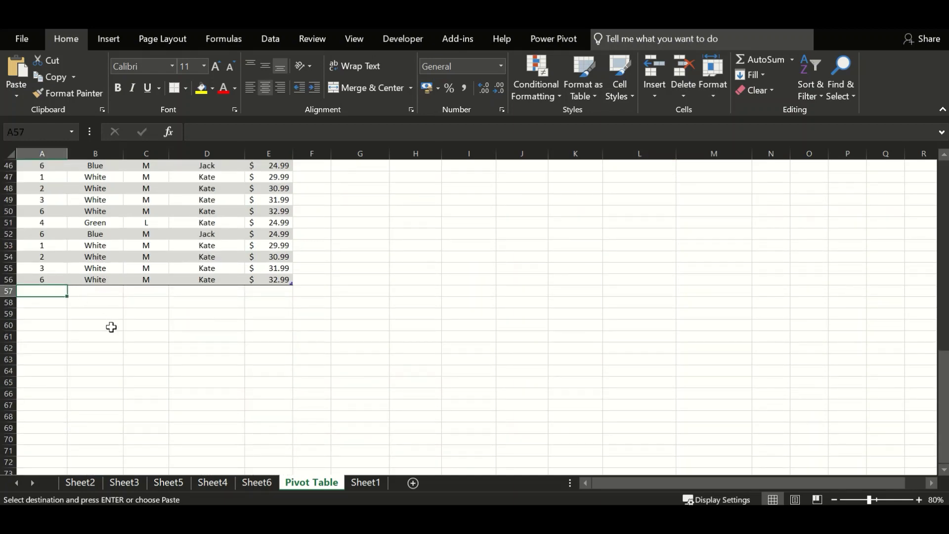
{"action": "key", "text": "Return"}
Refresh the PivotTable so it includes the rows added to the source table.
{"action": "scroll", "coordinate": [511, 312], "scroll_direction": "up", "scroll_amount": 4}
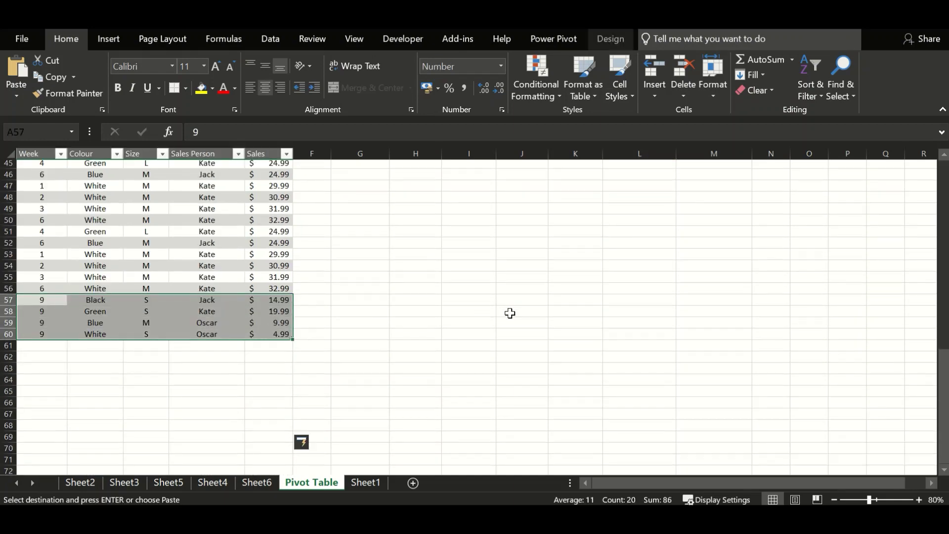
{"action": "scroll", "coordinate": [510, 313], "scroll_direction": "up", "scroll_amount": 11}
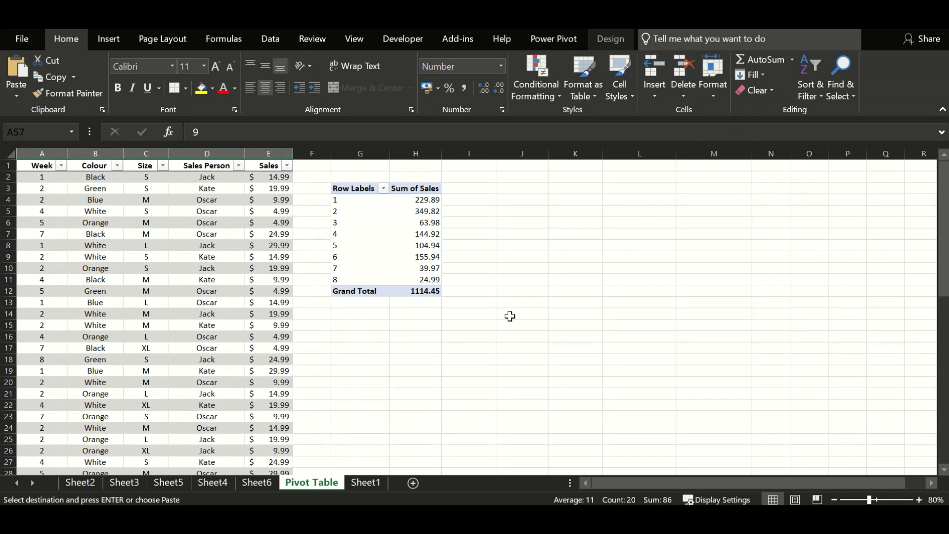
{"action": "right_click", "coordinate": [367, 237]}
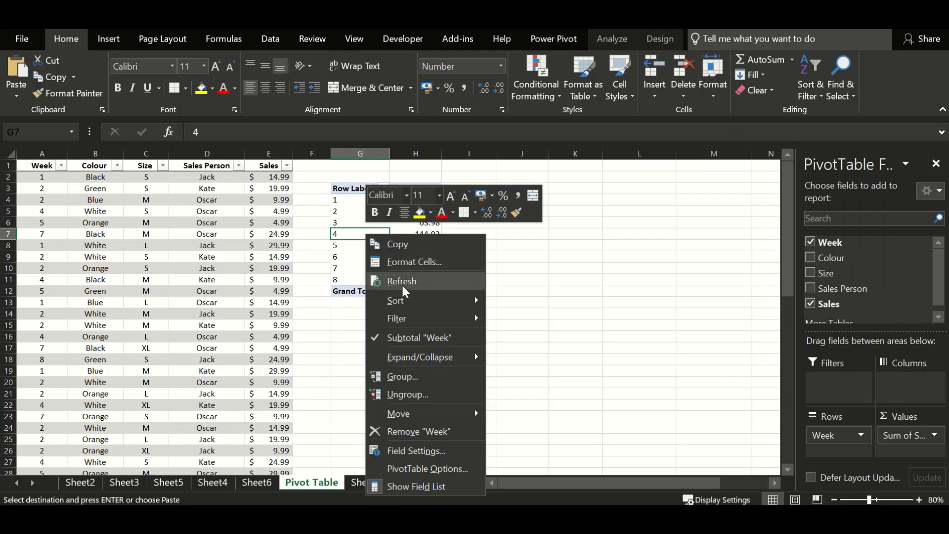
{"action": "left_click", "coordinate": [402, 281]}
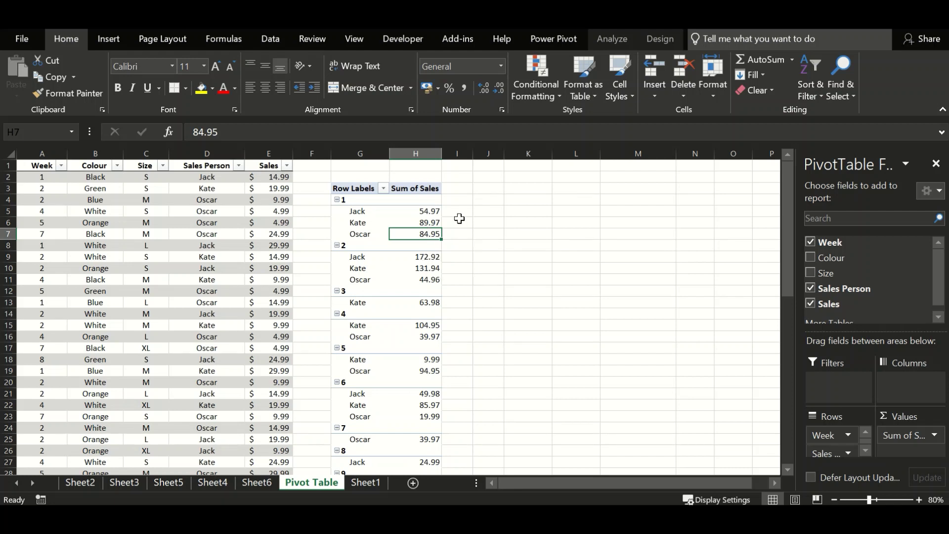
Try the PivotTable subtotals at the bottom of each group, and set them to show at the top of each group.
{"action": "left_click", "coordinate": [663, 37]}
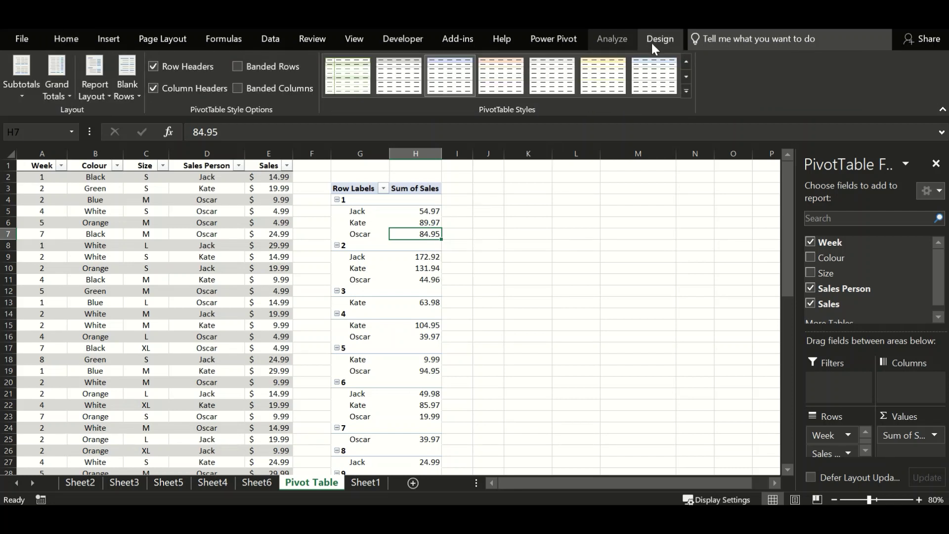
{"action": "left_click", "coordinate": [25, 95]}
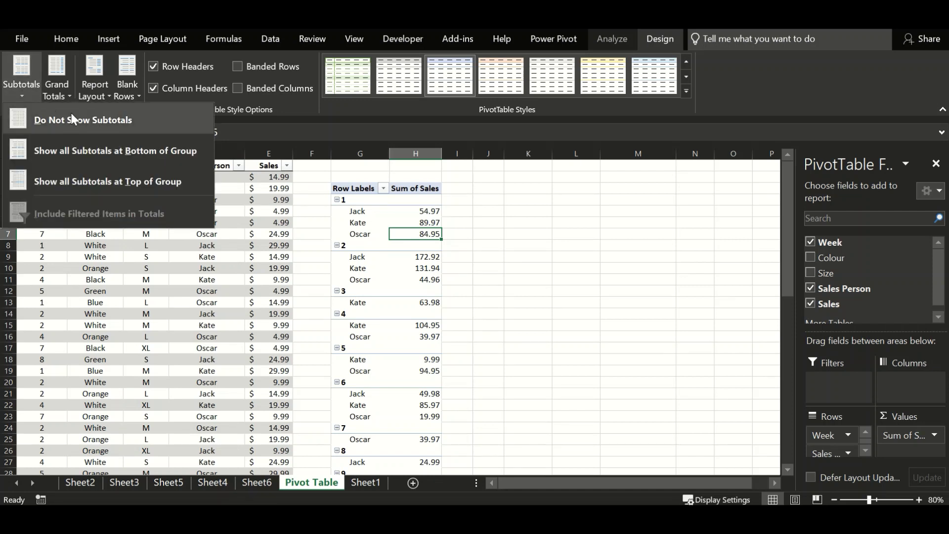
{"action": "left_click", "coordinate": [87, 156]}
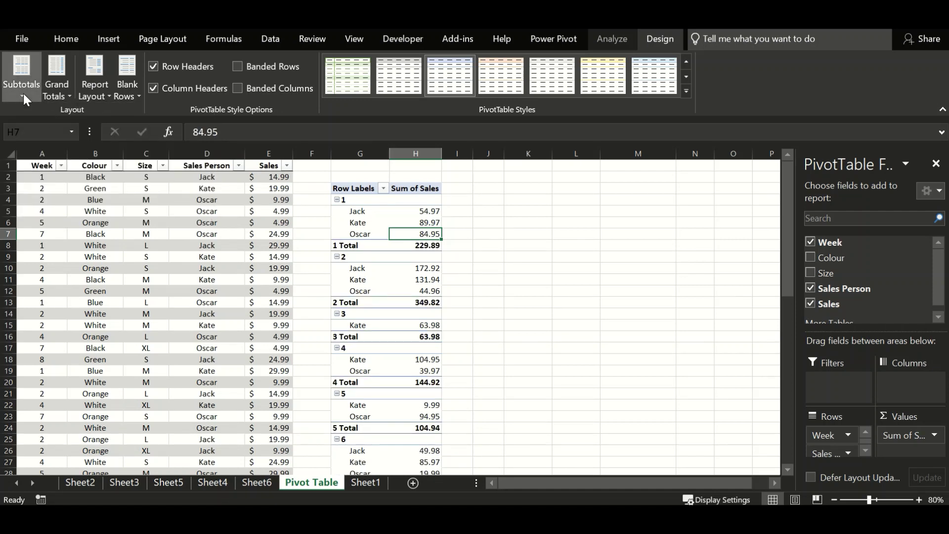
{"action": "left_click", "coordinate": [23, 93]}
{"action": "left_click", "coordinate": [87, 181]}
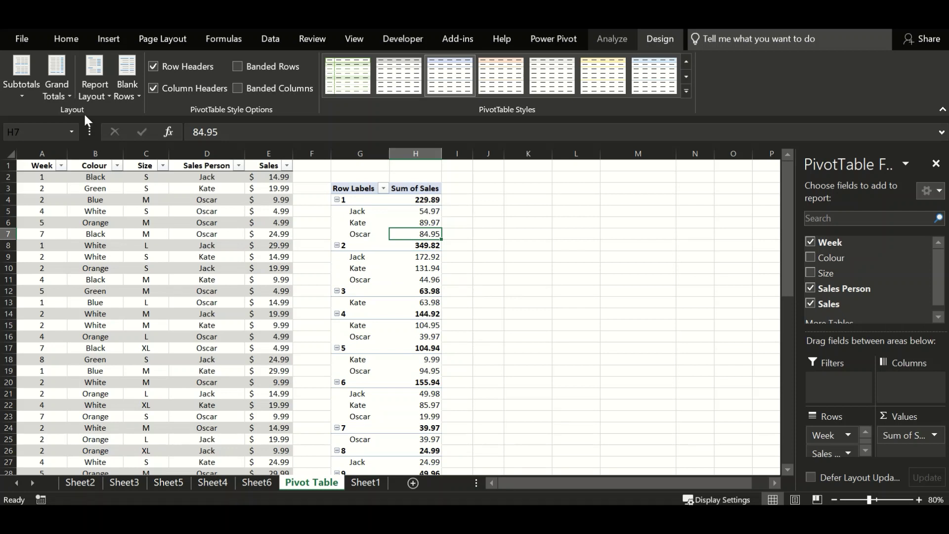
Try the compact form and the tabular form as the PivotTable's report layout.
{"action": "left_click", "coordinate": [68, 96]}
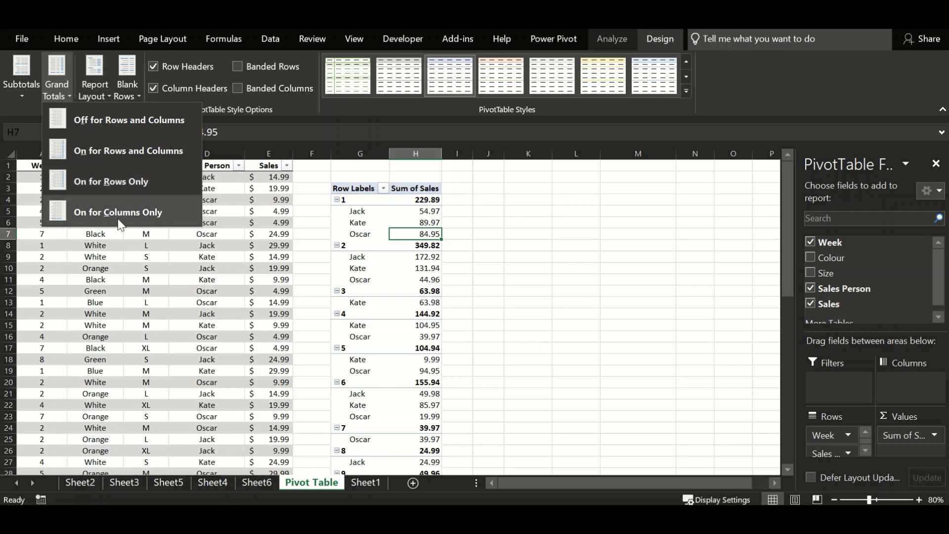
{"action": "left_click", "coordinate": [90, 90]}
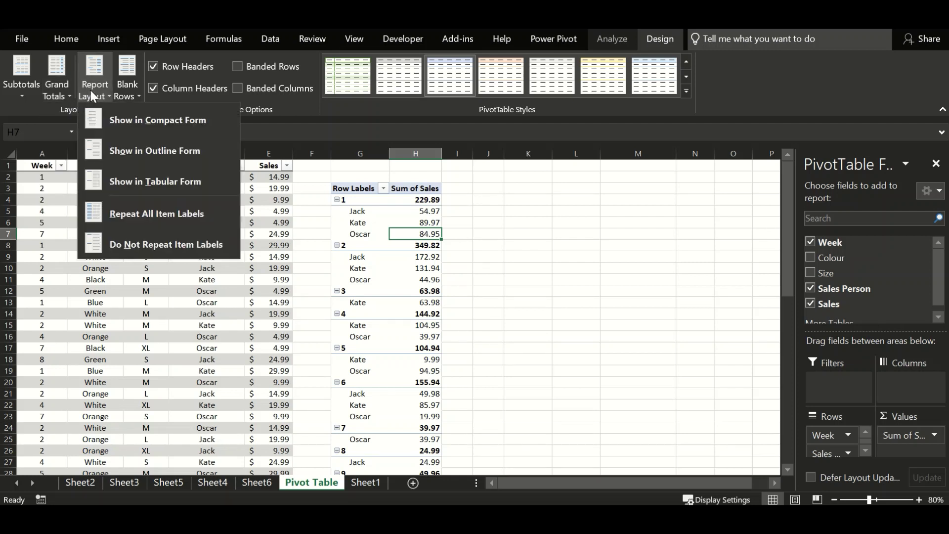
{"action": "left_click", "coordinate": [147, 119]}
{"action": "left_click", "coordinate": [102, 93]}
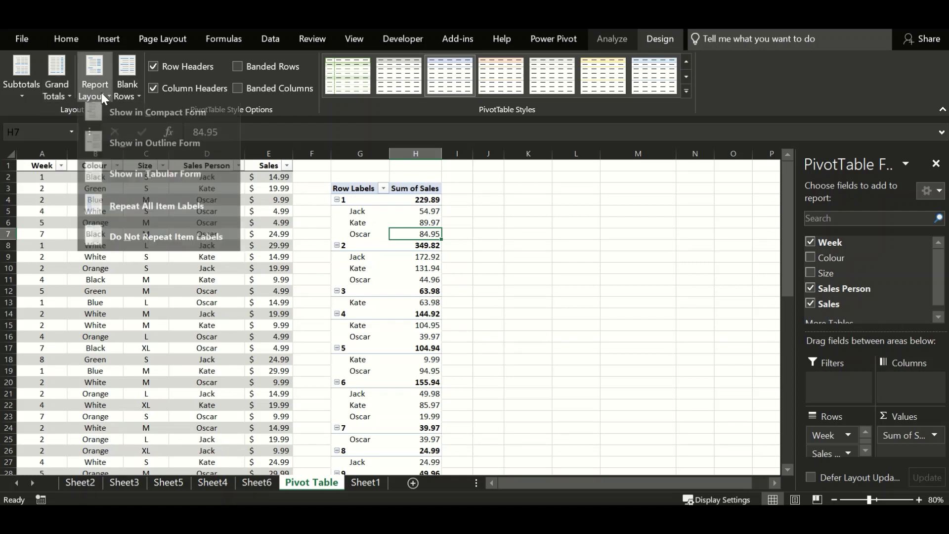
{"action": "left_click", "coordinate": [138, 181]}
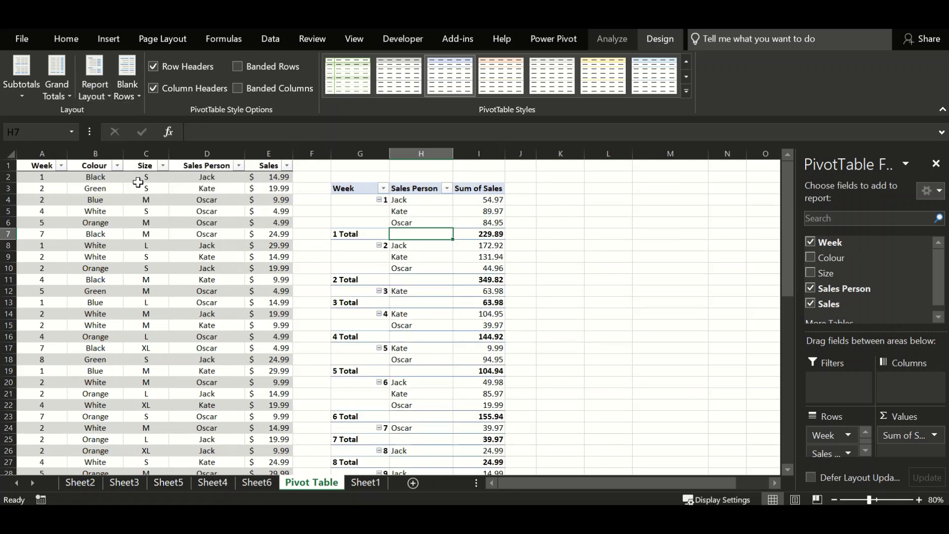
Show the PivotTable in outline form and insert a blank line after each item.
{"action": "left_click", "coordinate": [99, 94]}
{"action": "left_click", "coordinate": [127, 141]}
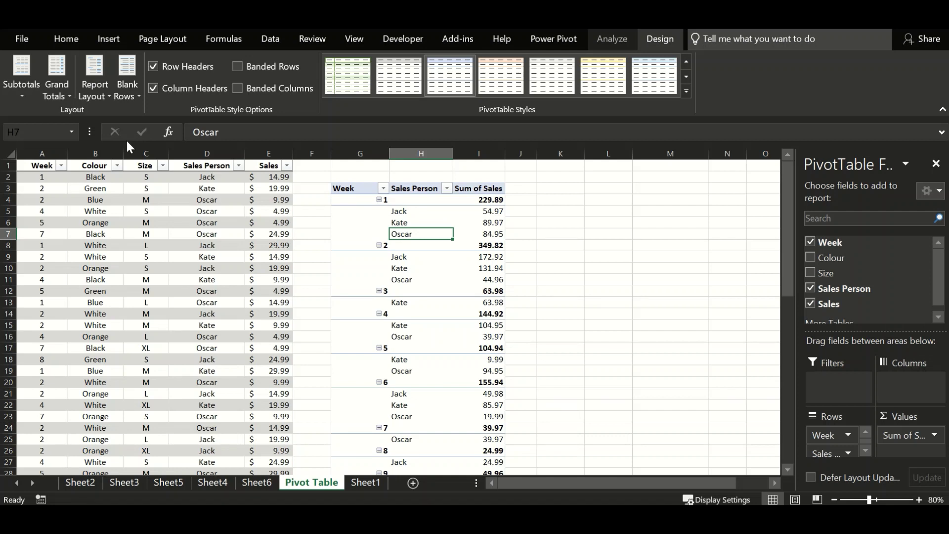
{"action": "left_click", "coordinate": [129, 96]}
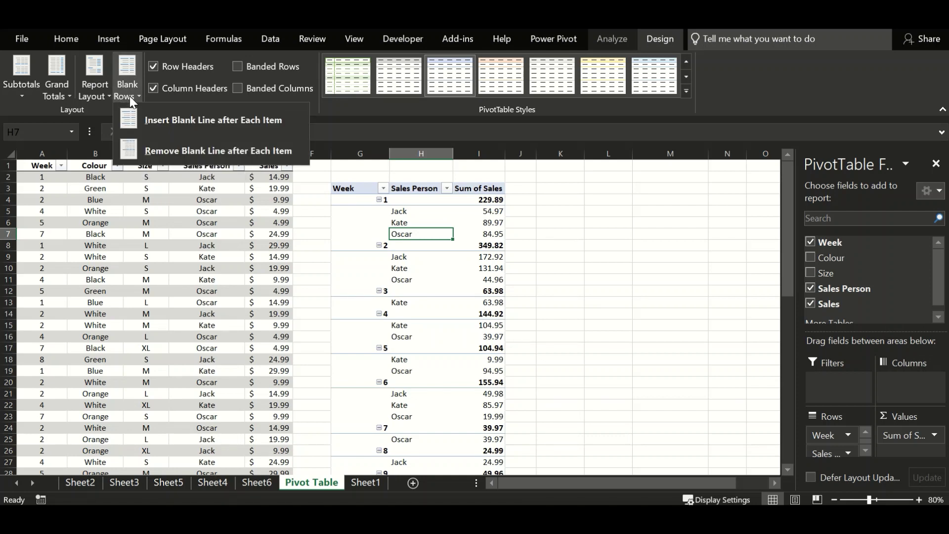
{"action": "left_click", "coordinate": [163, 127]}
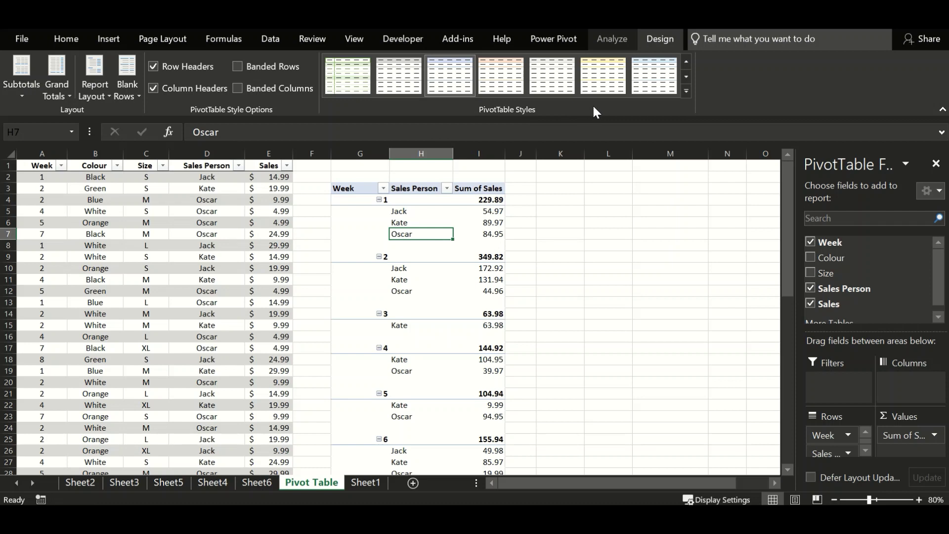
Try two Light styles on the PivotTable, and apply the lighter blue style from the first row of Medium styles.
{"action": "left_click", "coordinate": [686, 92]}
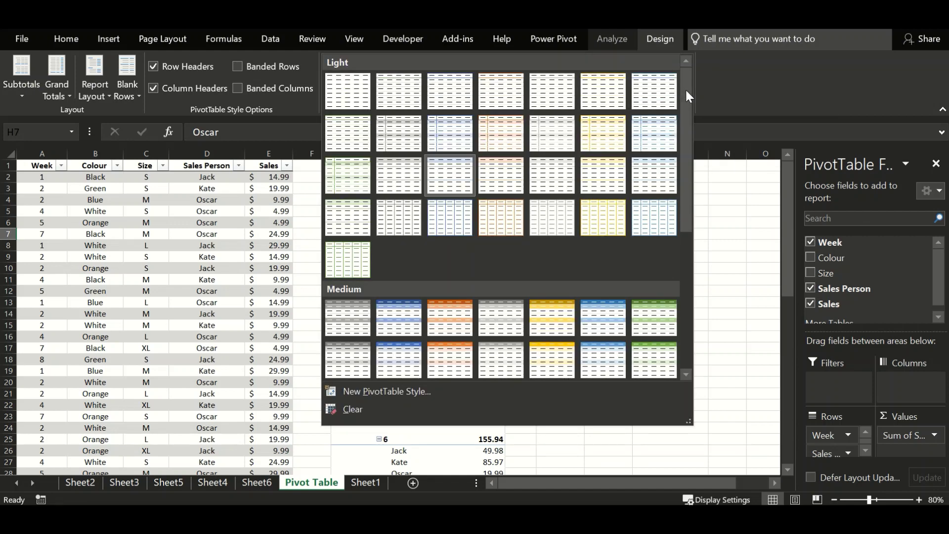
{"action": "left_click", "coordinate": [452, 98]}
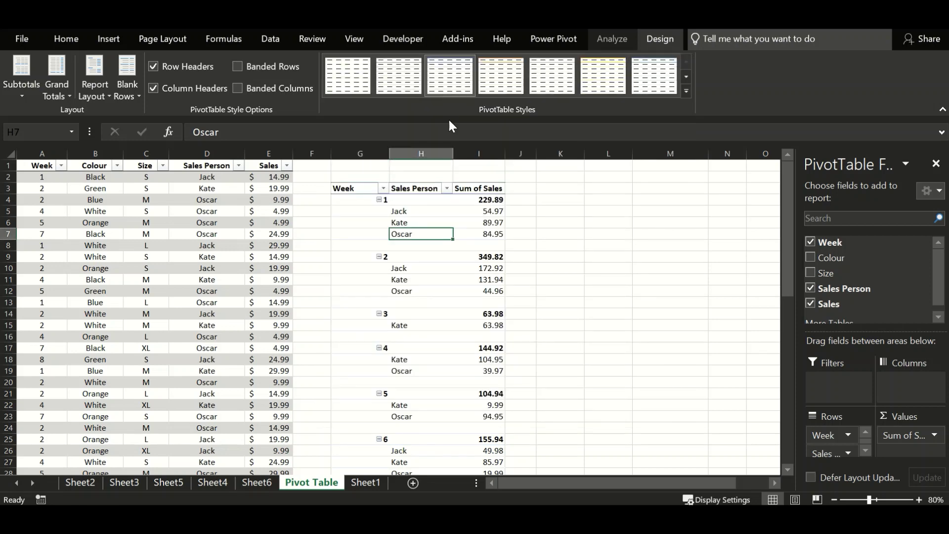
{"action": "left_click", "coordinate": [656, 83]}
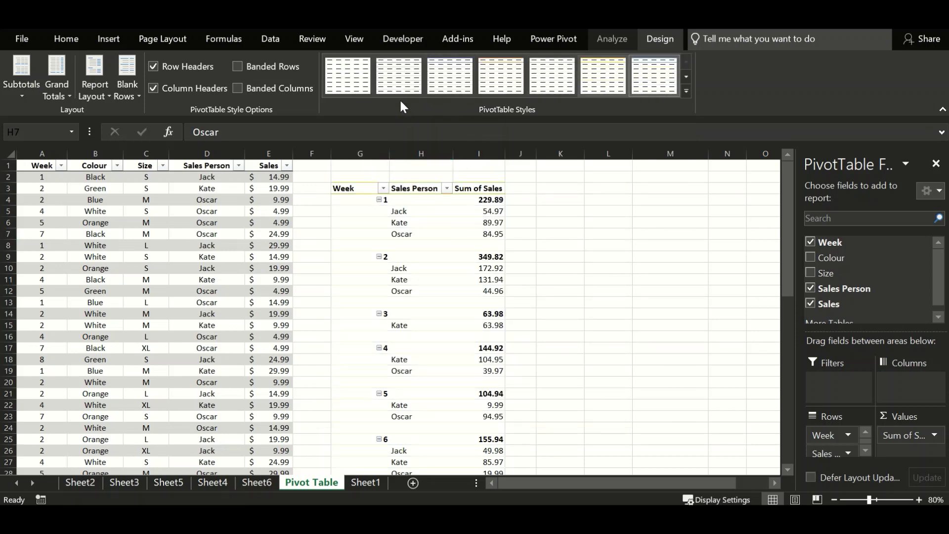
{"action": "left_click", "coordinate": [686, 91]}
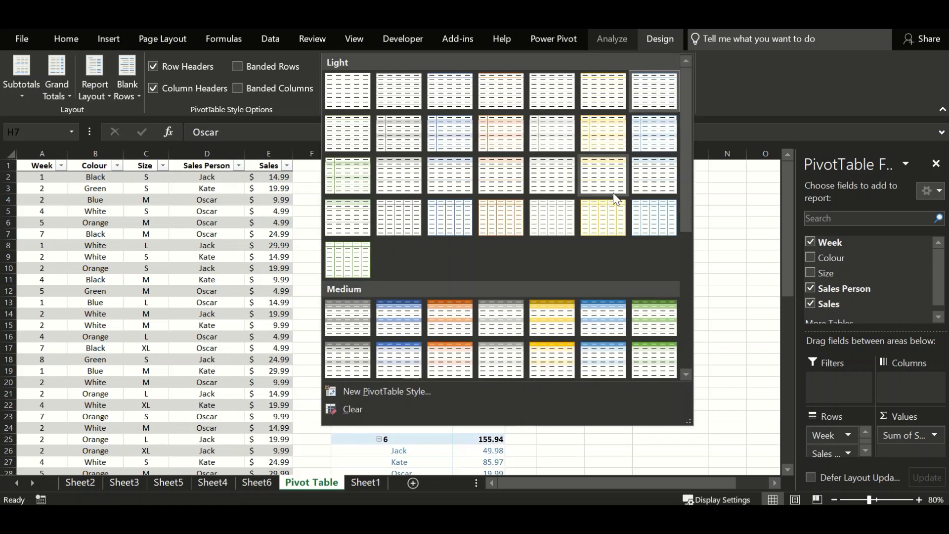
{"action": "left_click", "coordinate": [611, 324]}
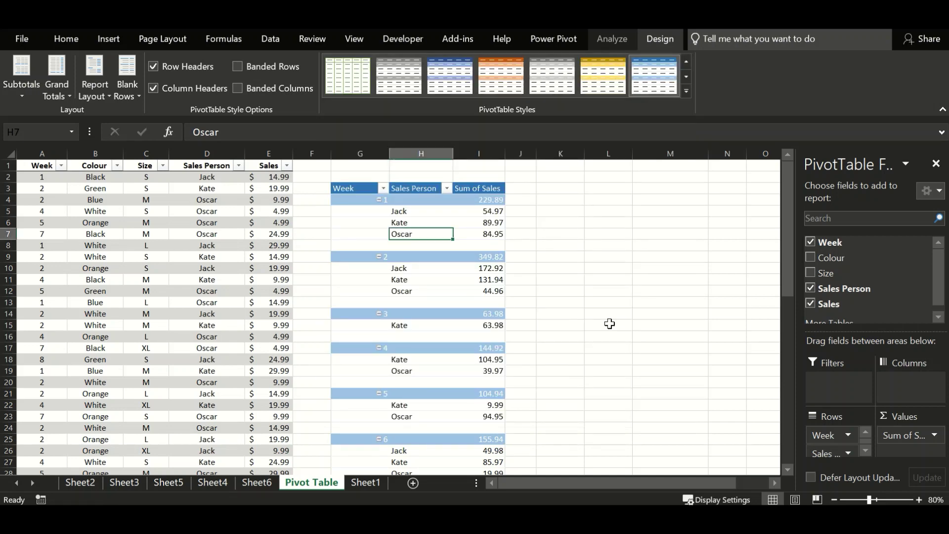